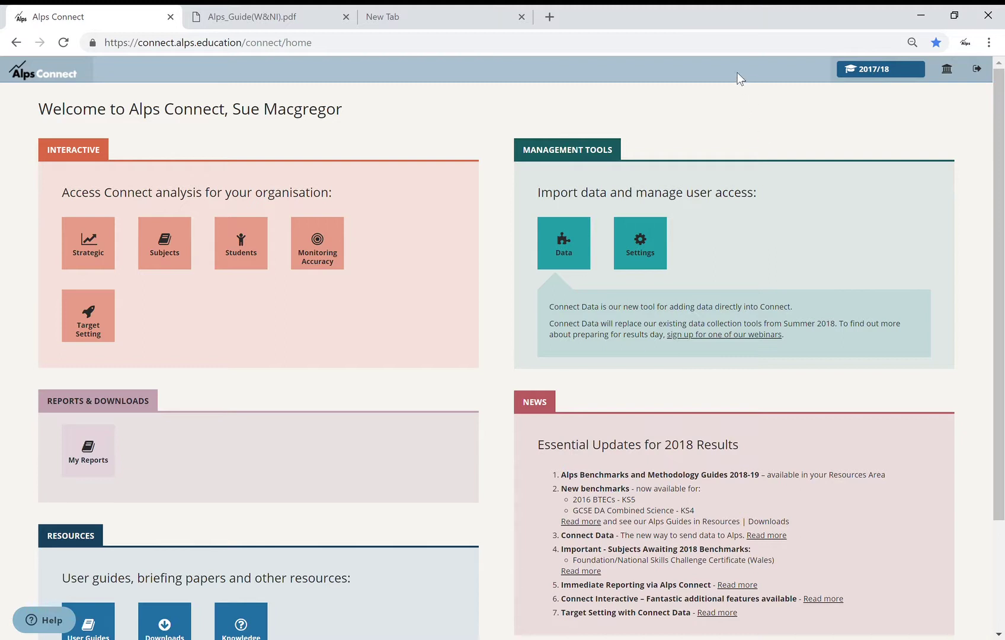
- Set the current gradepoint to the 19. Y13.MP3 monitoring grades of academic year 2018/19 and accept the change
click(897, 70)
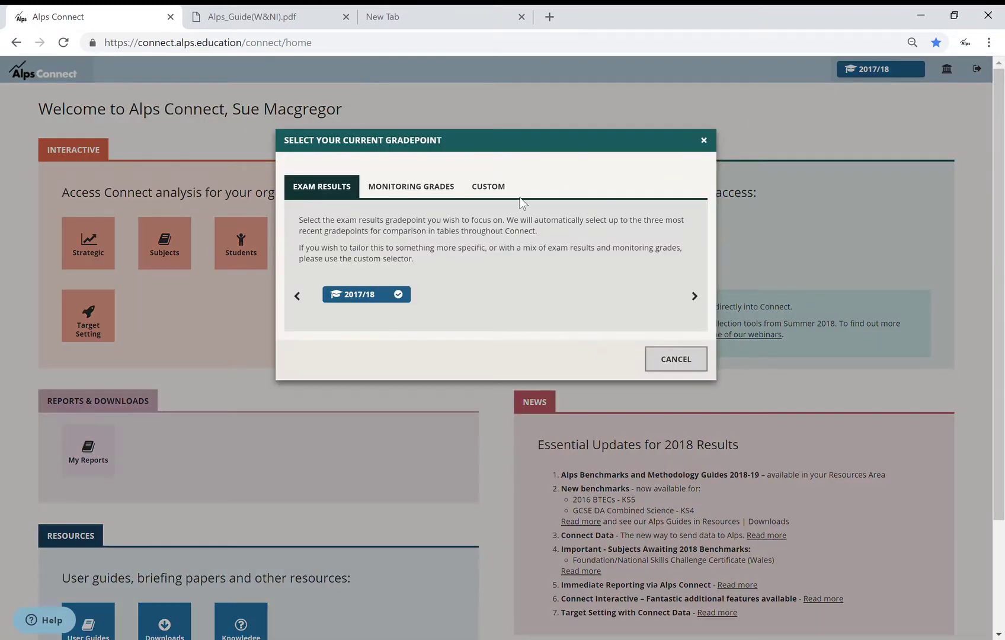
click(445, 187)
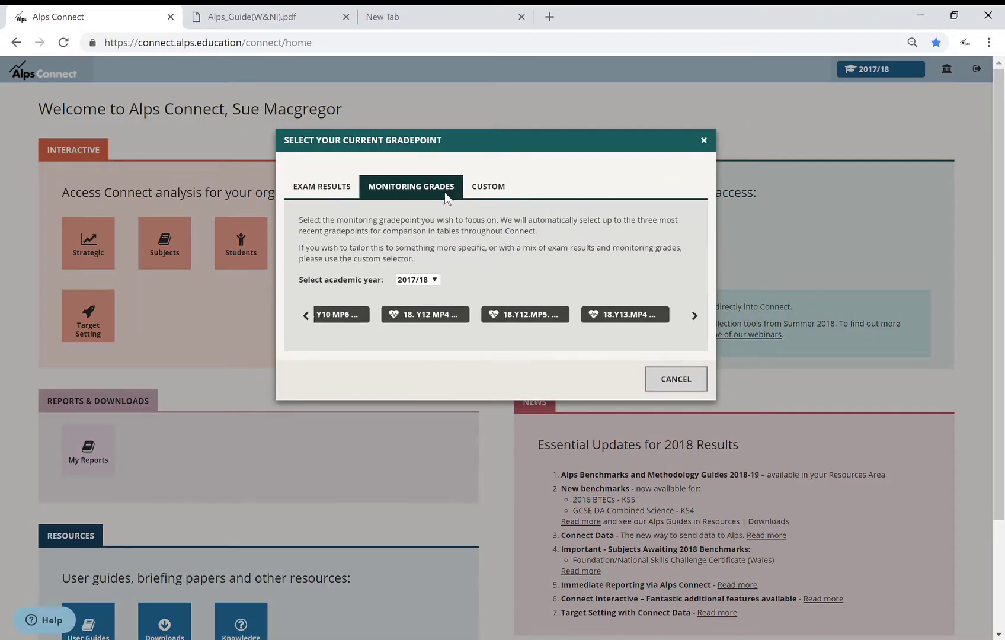
click(430, 281)
click(426, 321)
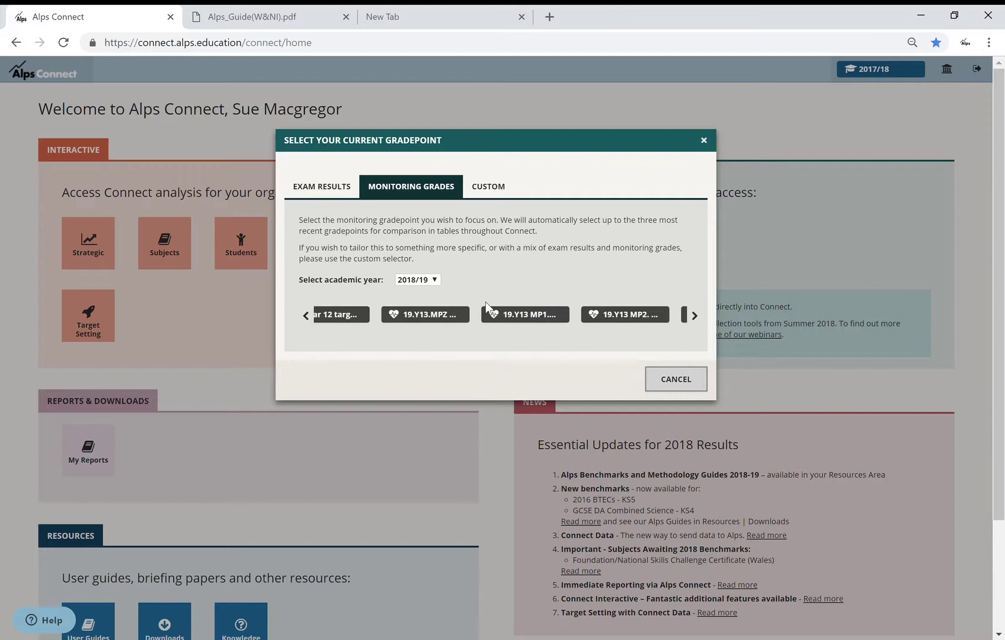
click(695, 317)
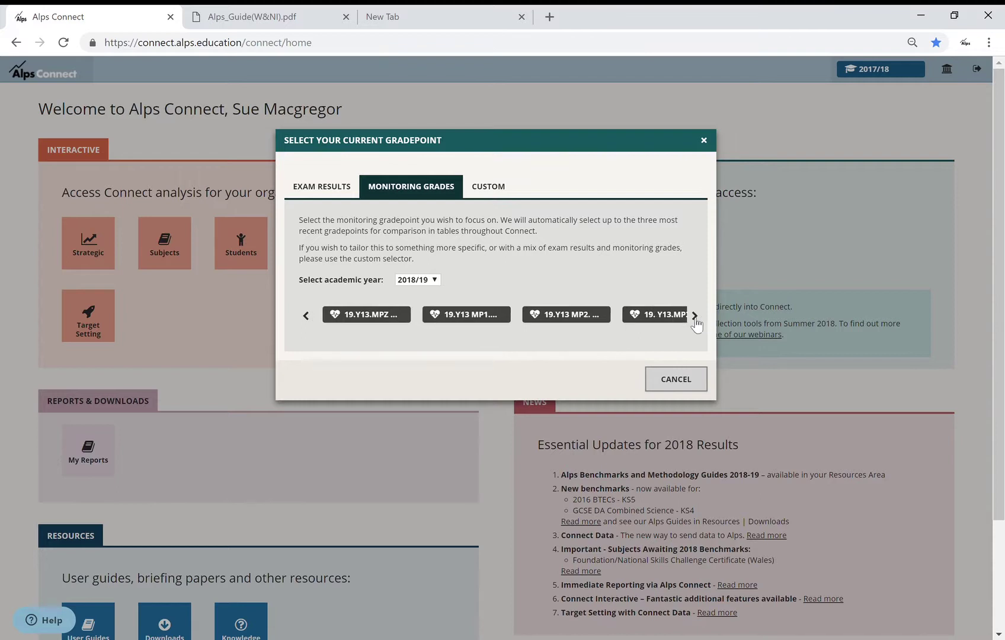
click(659, 320)
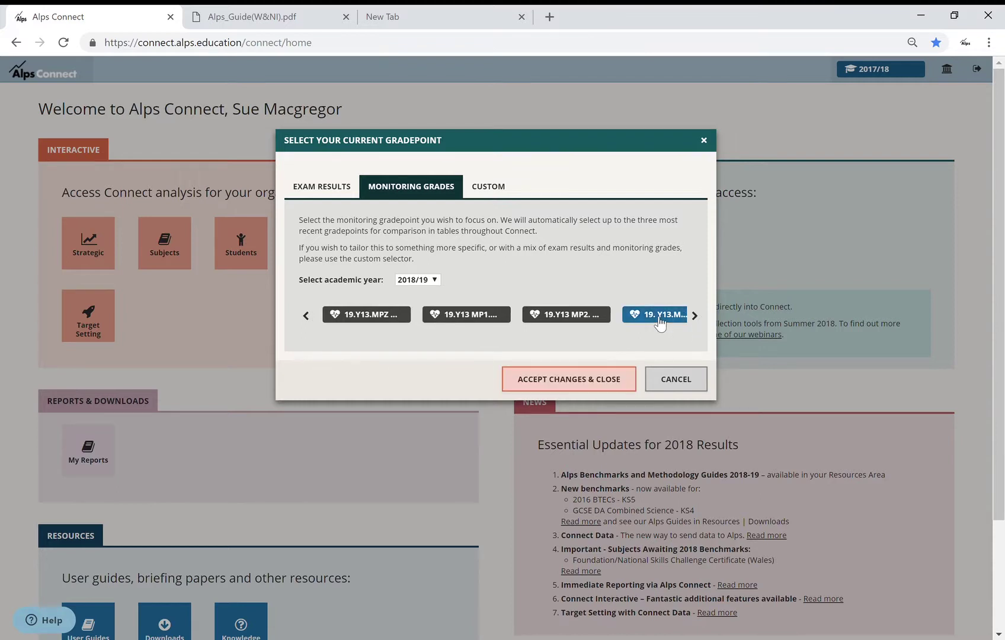
click(607, 382)
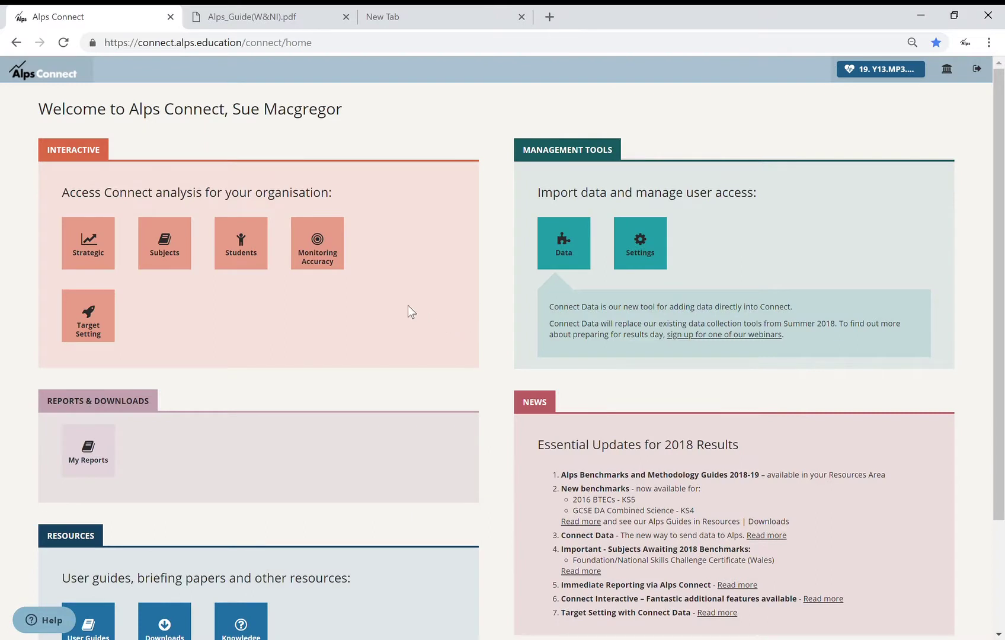
- Open the Subjects overview and filter it to A subjects only, excluding AS, BTEC, BTEC CERT, BTEC 90-CRED and KS4
click(171, 240)
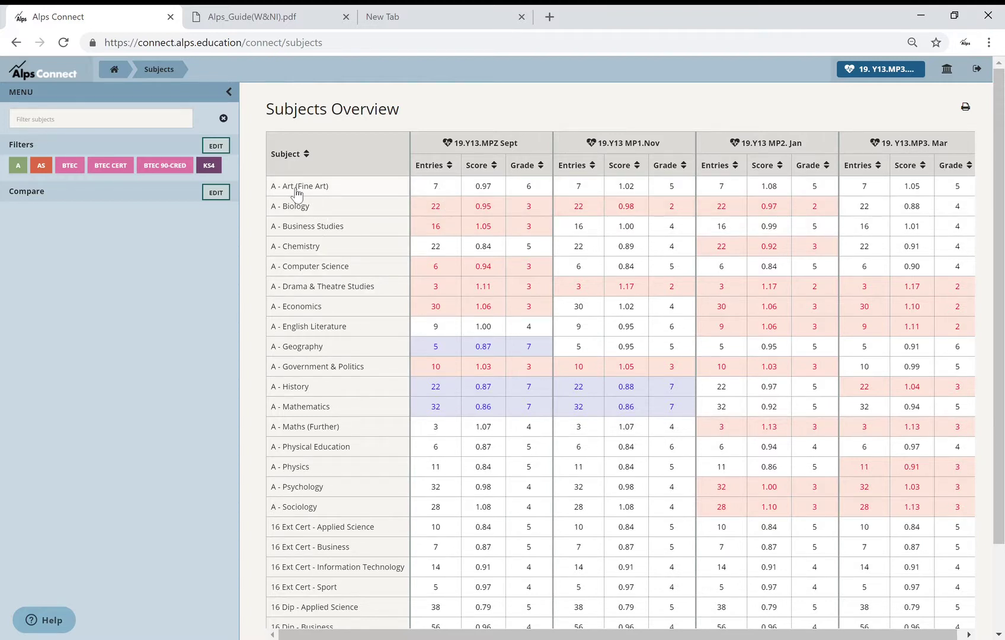
click(216, 167)
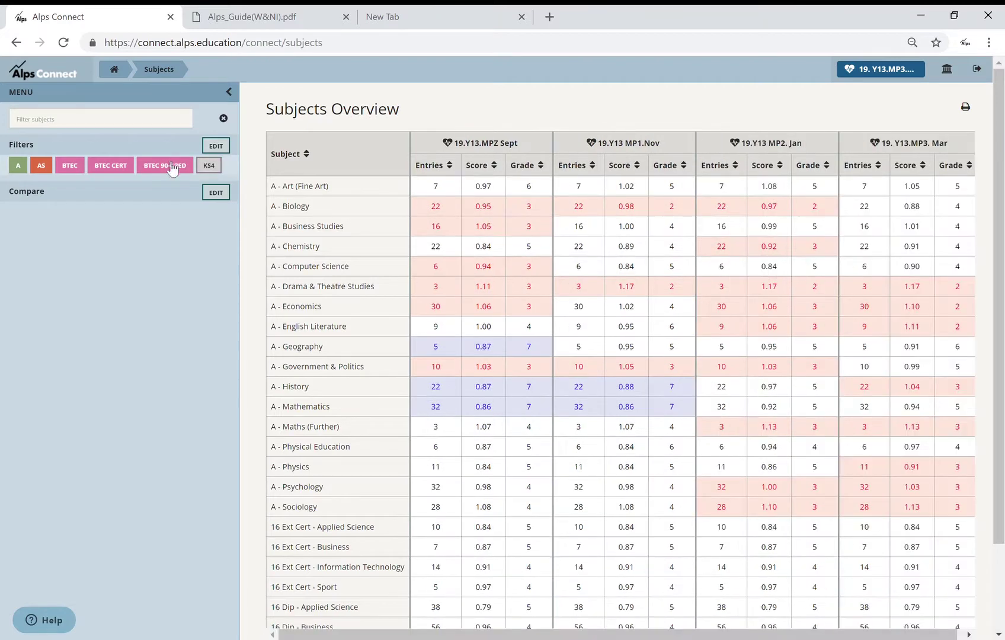
click(161, 170)
click(111, 166)
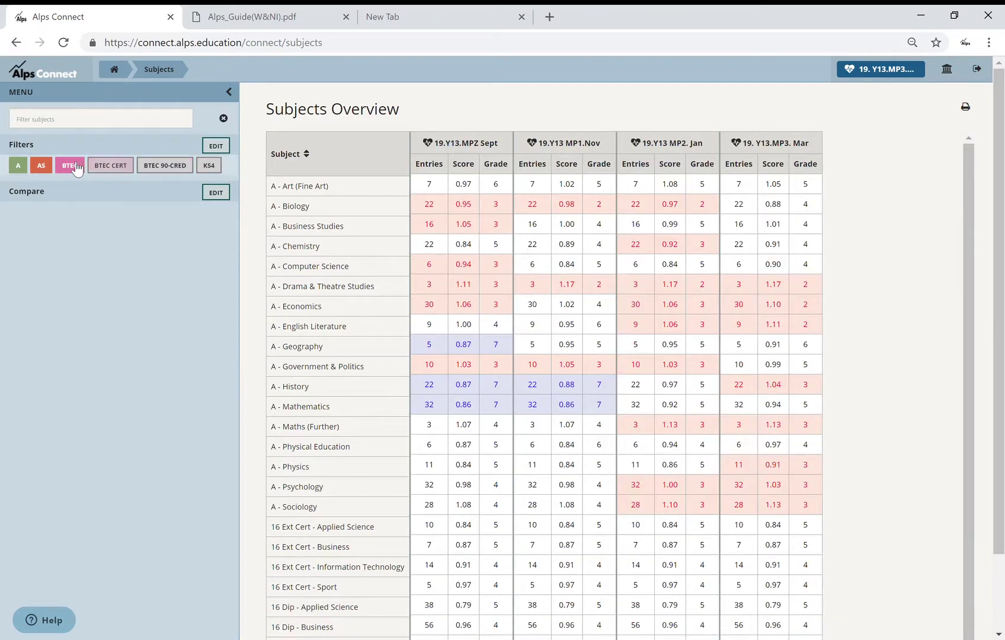
click(70, 166)
click(47, 171)
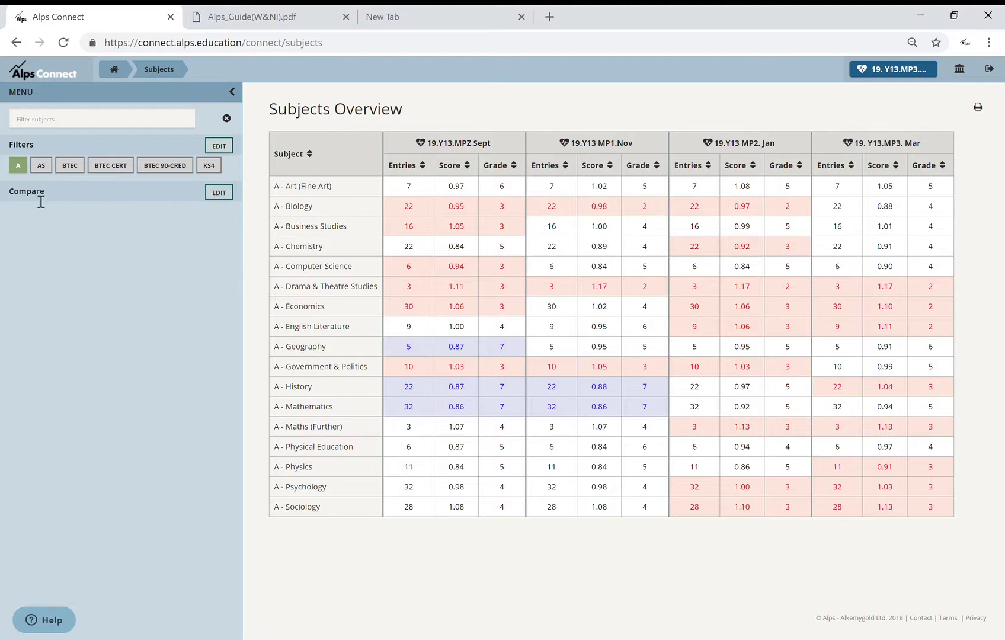
- Compare the subjects by gender with Female, Male and Unknown included, and look through the separate tables
click(219, 192)
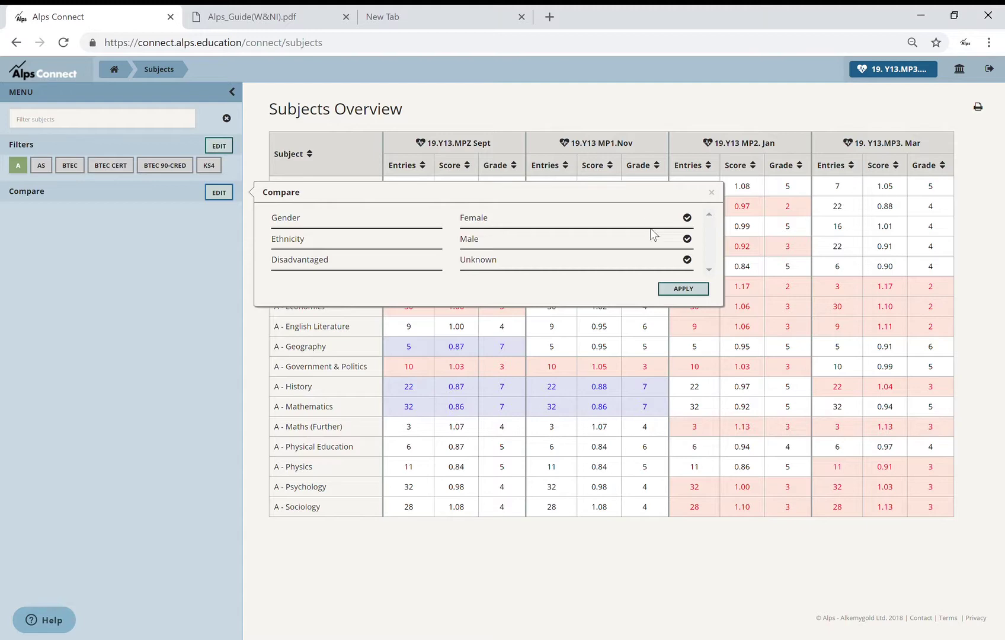
click(684, 292)
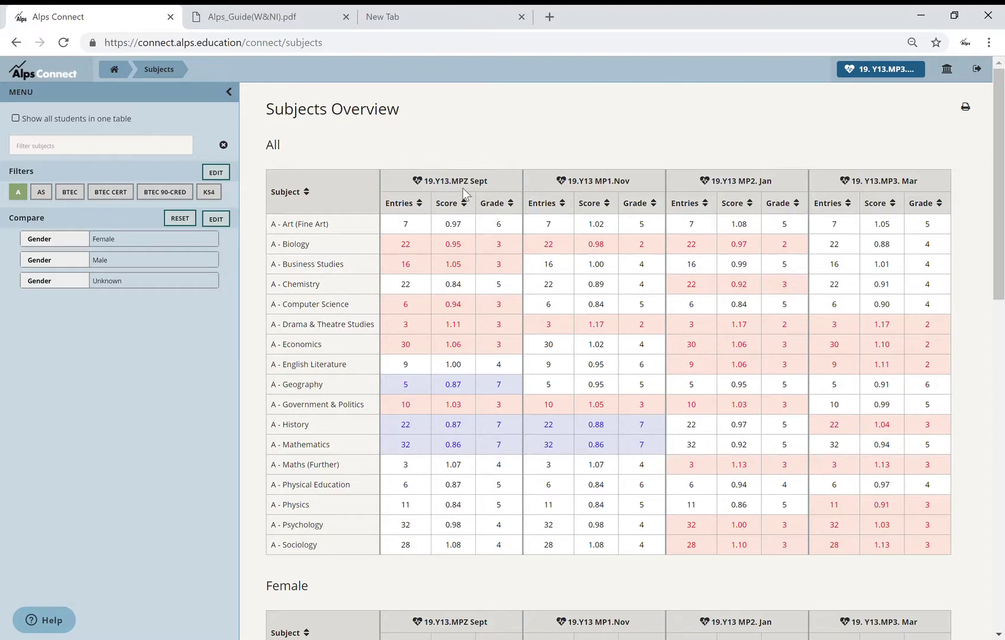
scroll(409, 297, down, 12)
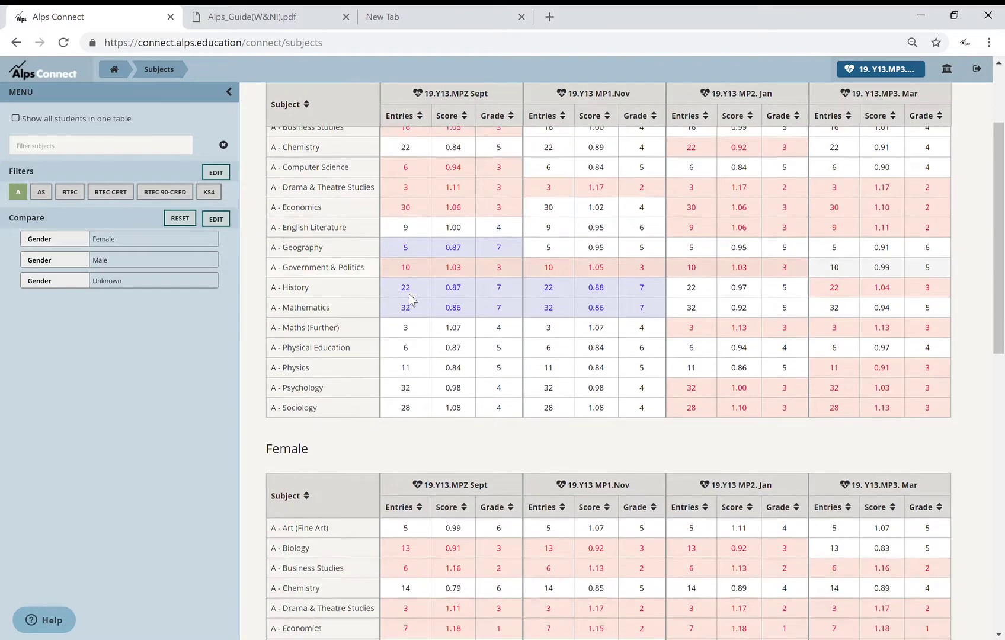
scroll(408, 294, down, 2)
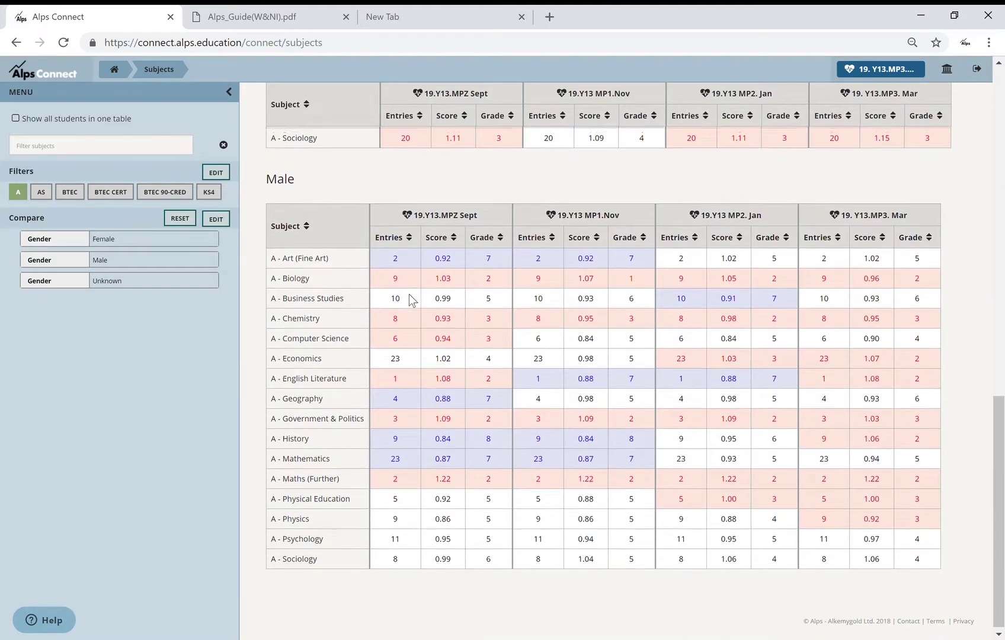
scroll(410, 299, up, 7)
scroll(414, 299, down, 6)
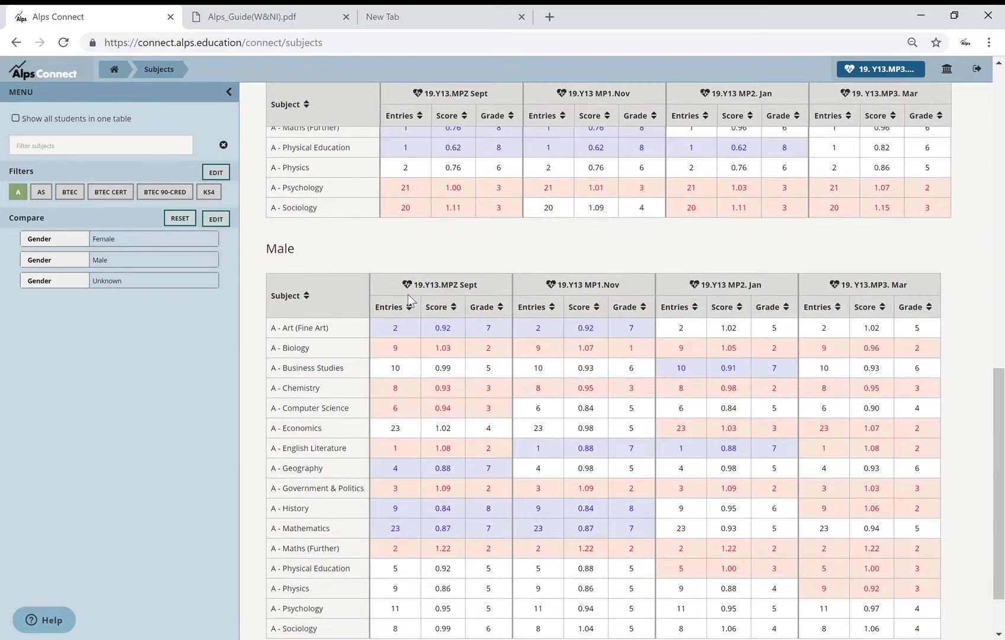
scroll(409, 300, up, 15)
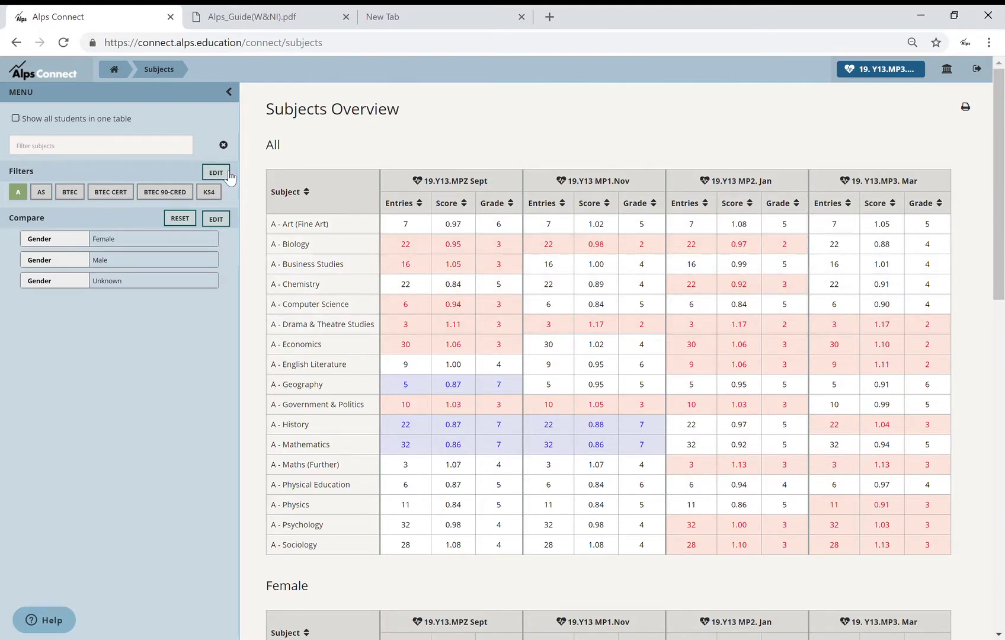
- Preview all students in one table, return to separate tables, and review the Female and Male results across gradepoints
click(20, 119)
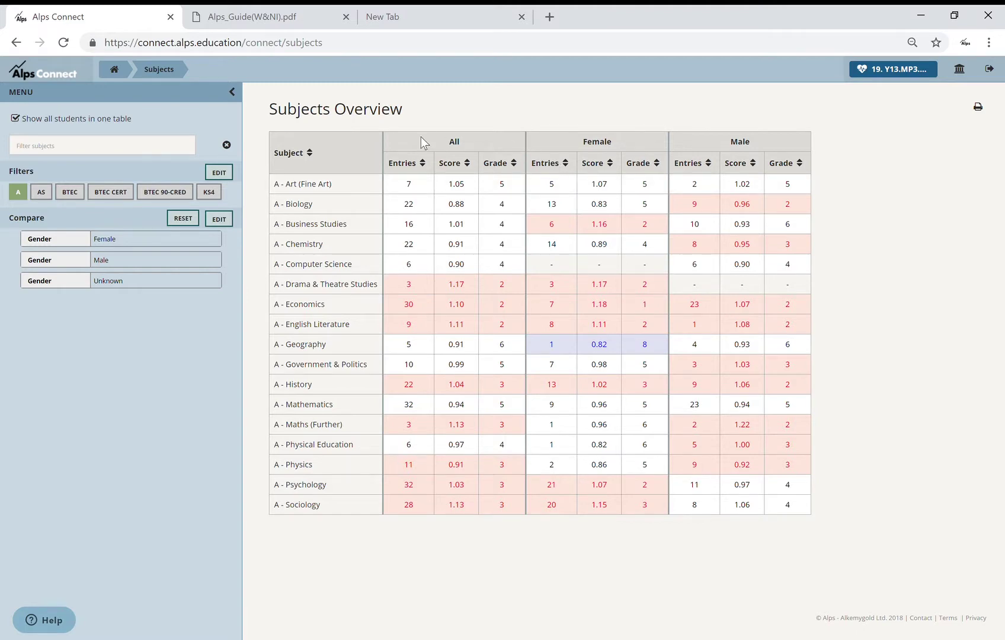
click(16, 119)
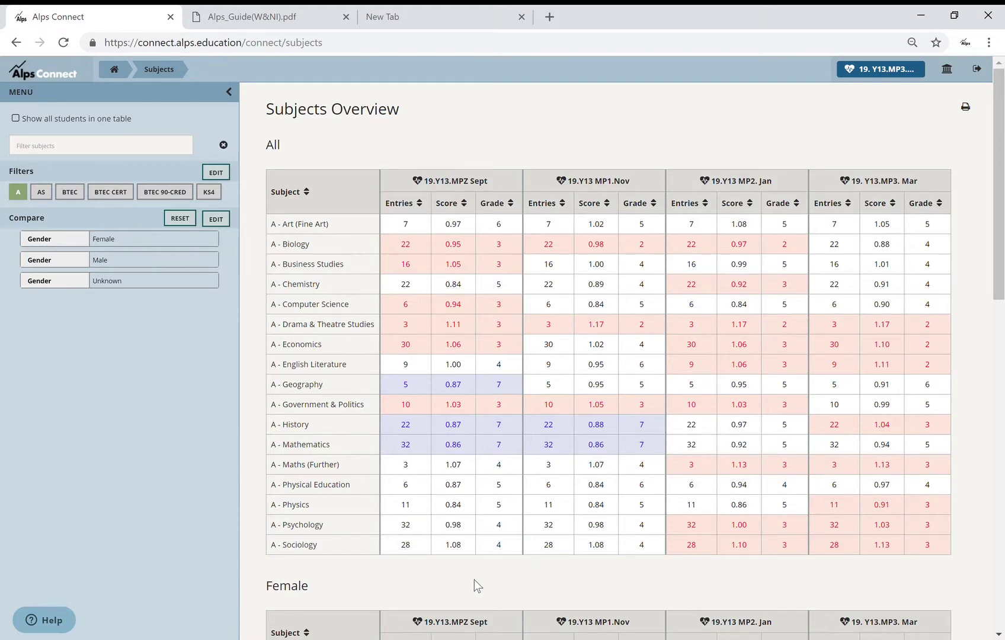
scroll(640, 550, down, 4)
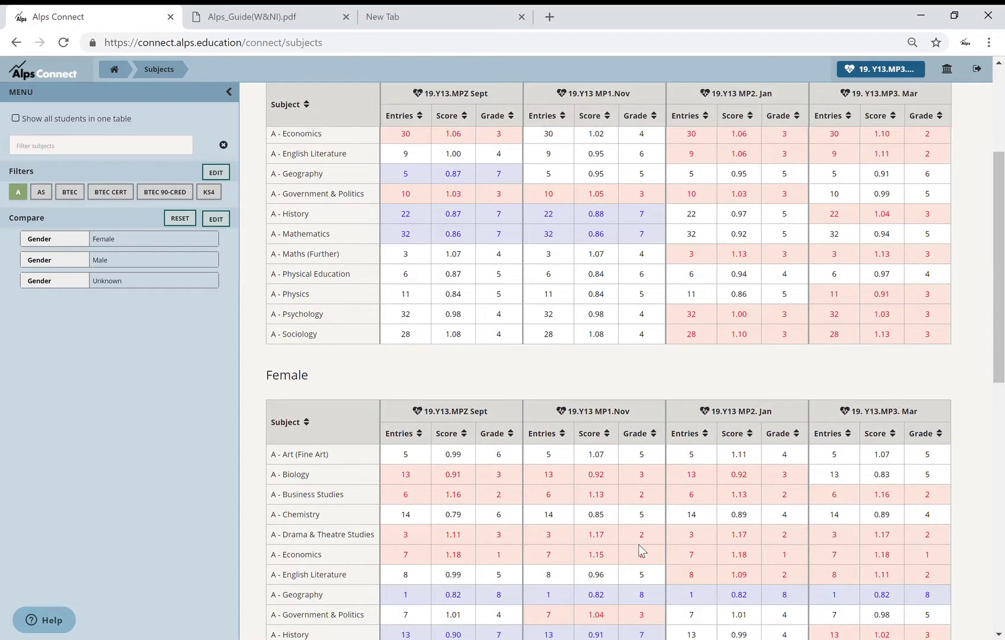
scroll(705, 592, down, 3)
scroll(711, 539, down, 4)
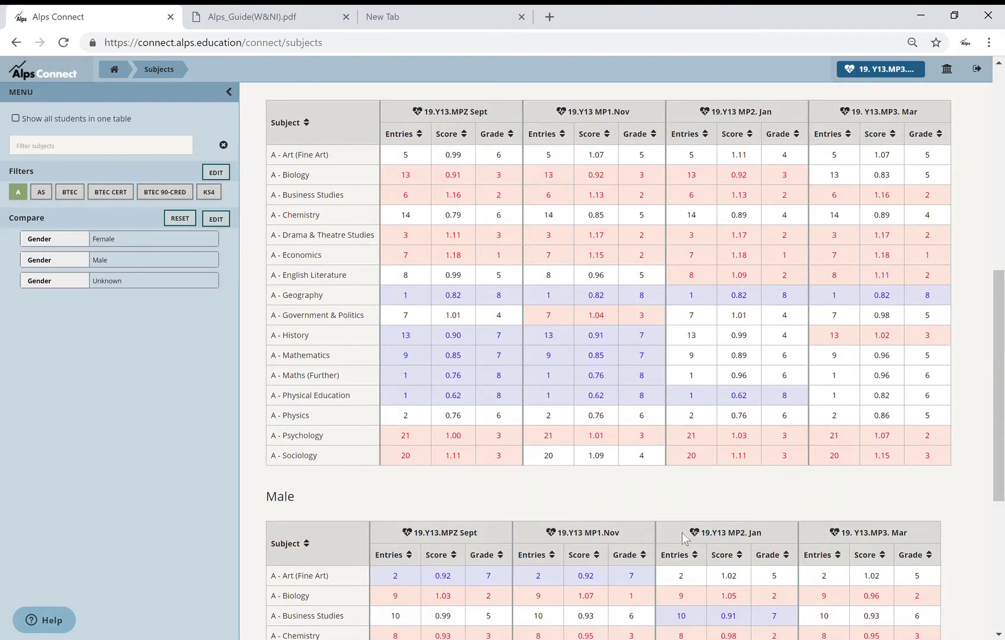
scroll(655, 510, up, 9)
scroll(701, 278, up, 1)
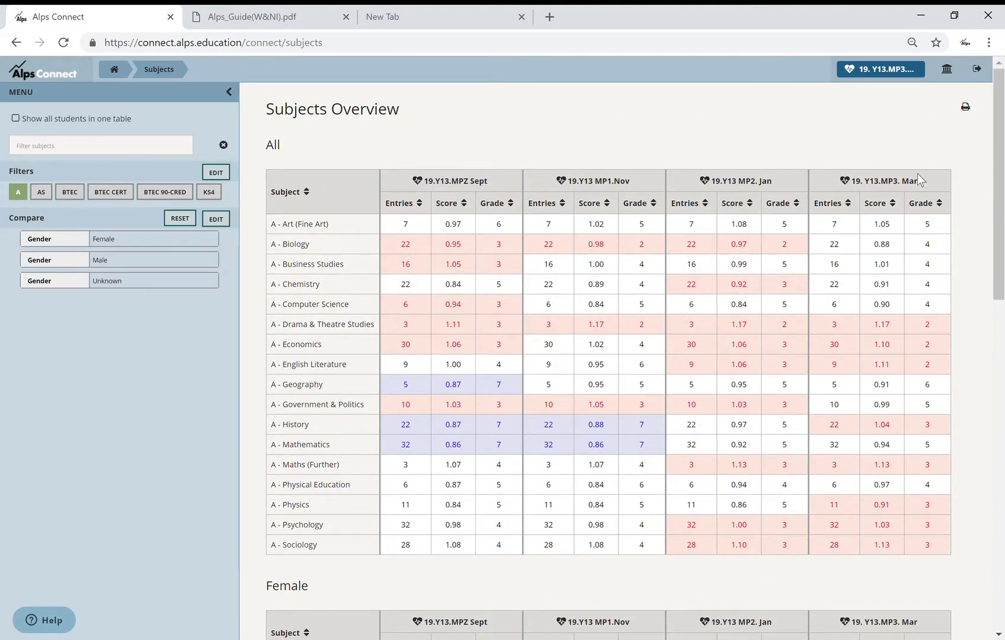
- Change the current gradepoint to the 19.Y13 MP2 monitoring grades and show all students in one table
click(885, 70)
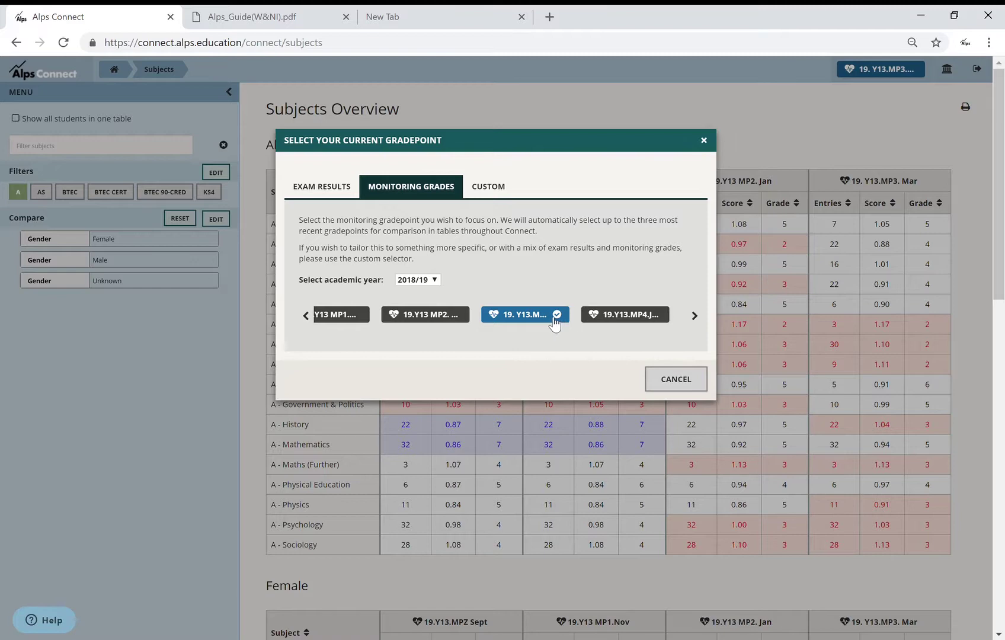
click(443, 317)
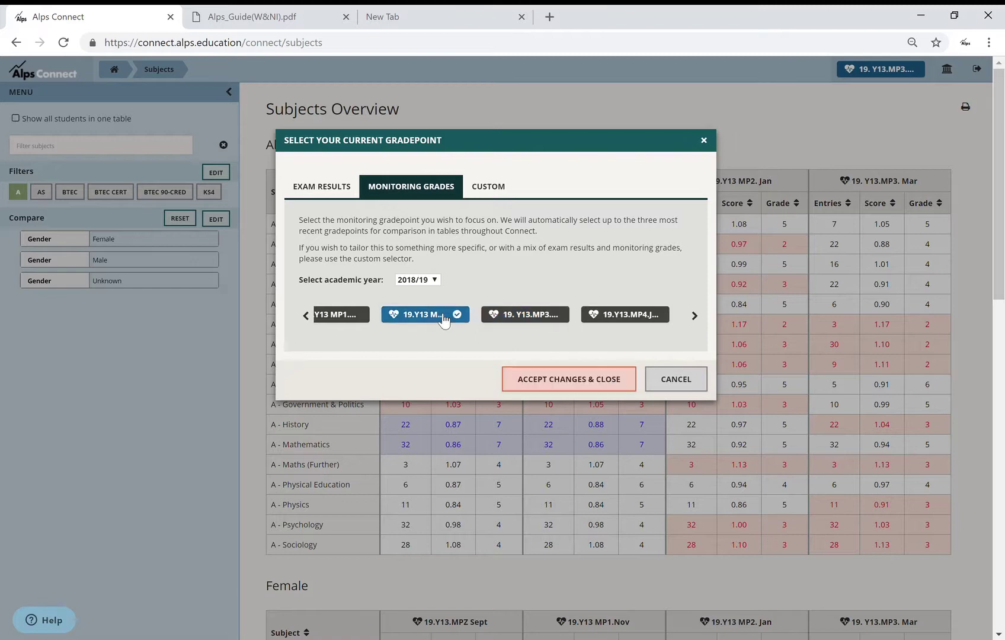
click(597, 380)
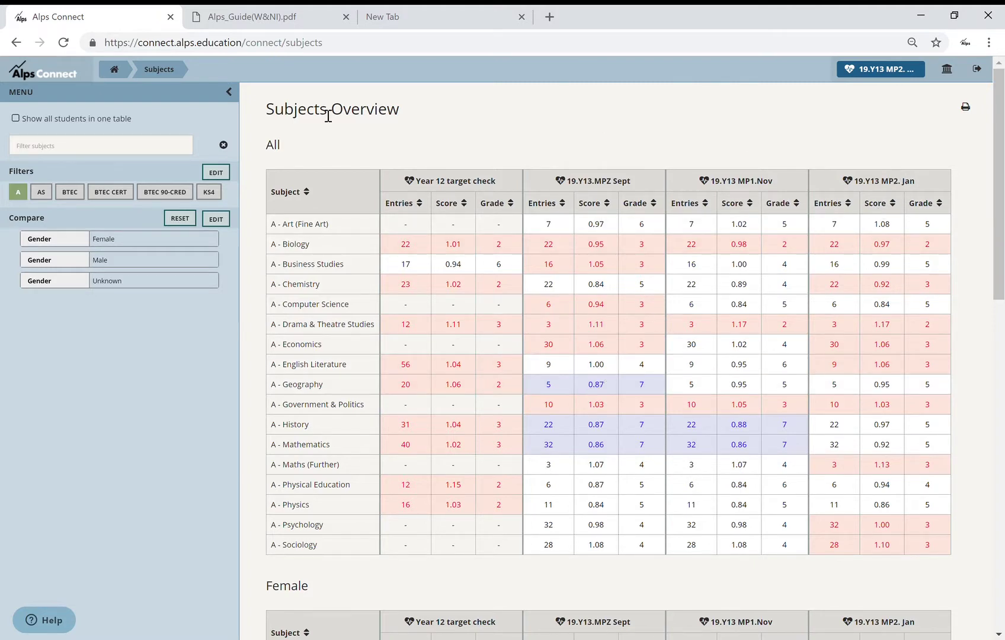
click(25, 119)
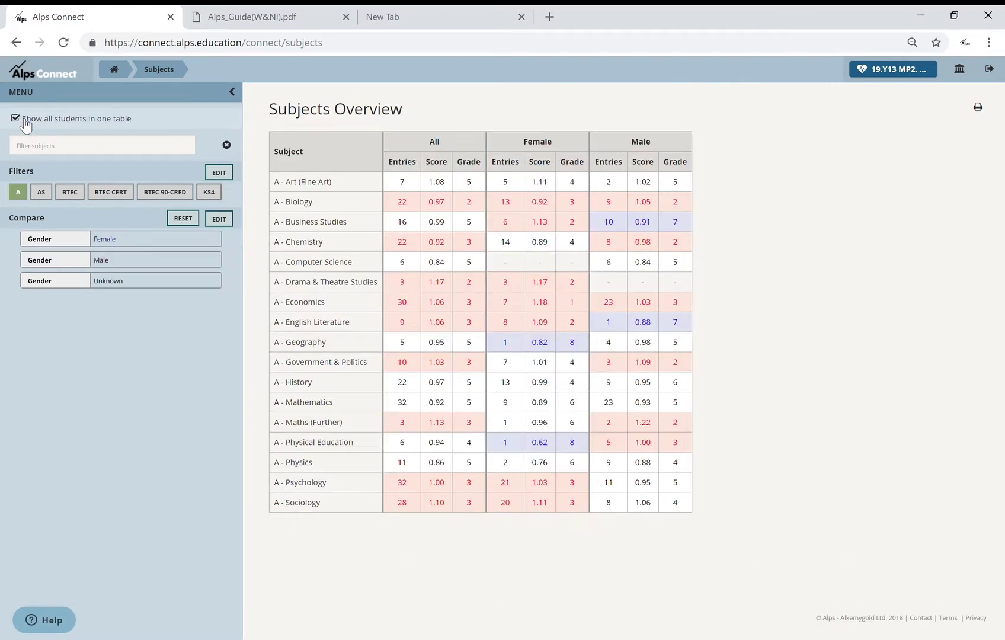